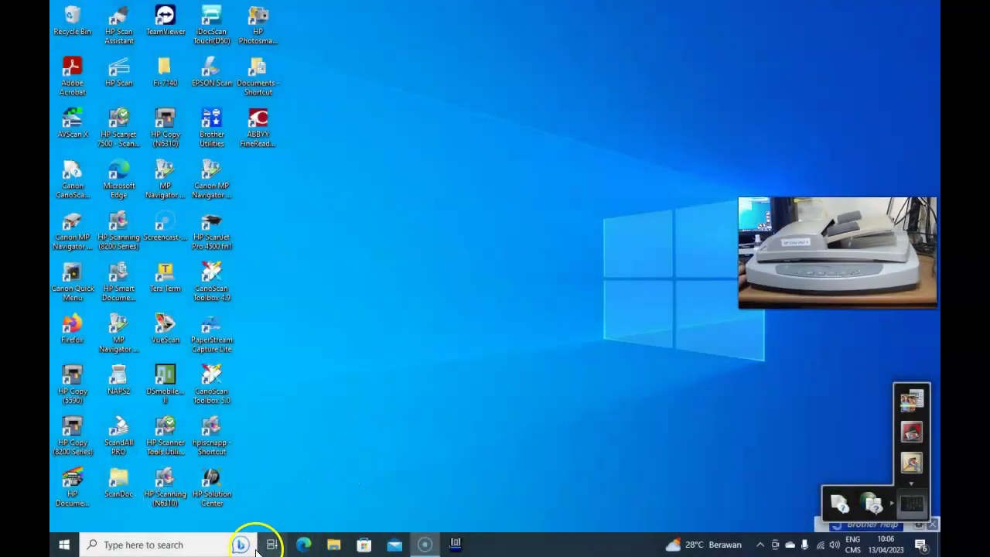
Find HP Scanning among the recent Windows search items, run it as administrator, and dismiss the search panel
{"action": "left_click", "coordinate": [190, 545]}
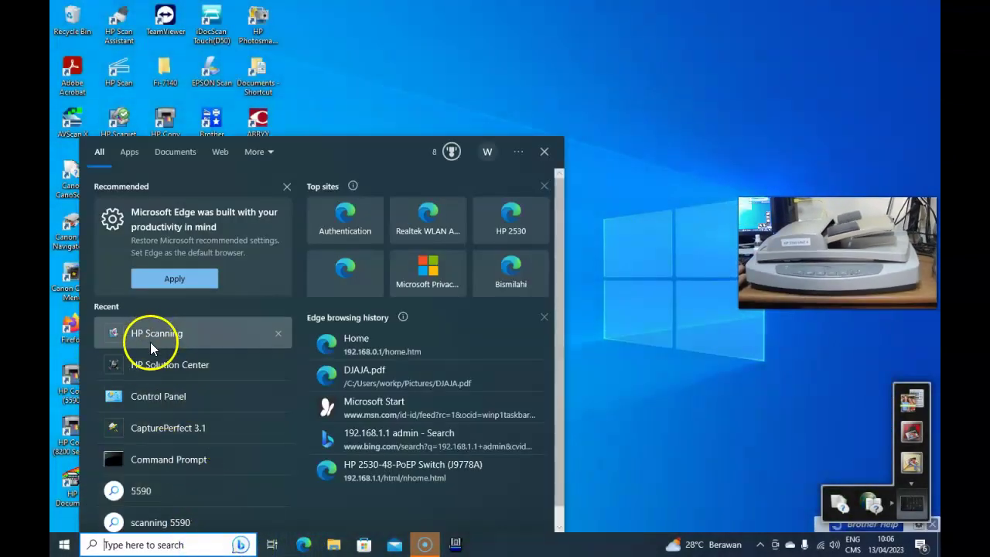
{"action": "right_click", "coordinate": [152, 336]}
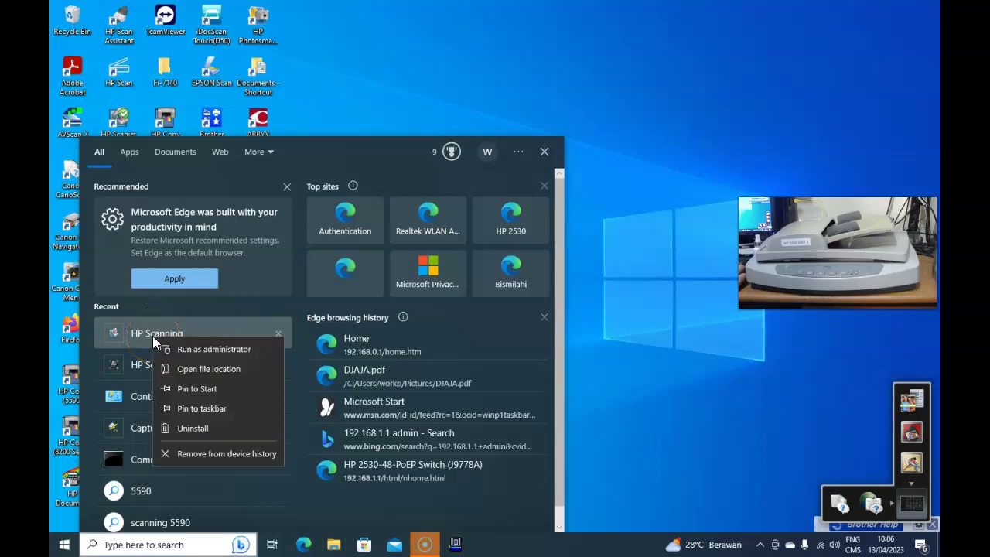
{"action": "left_click", "coordinate": [205, 349]}
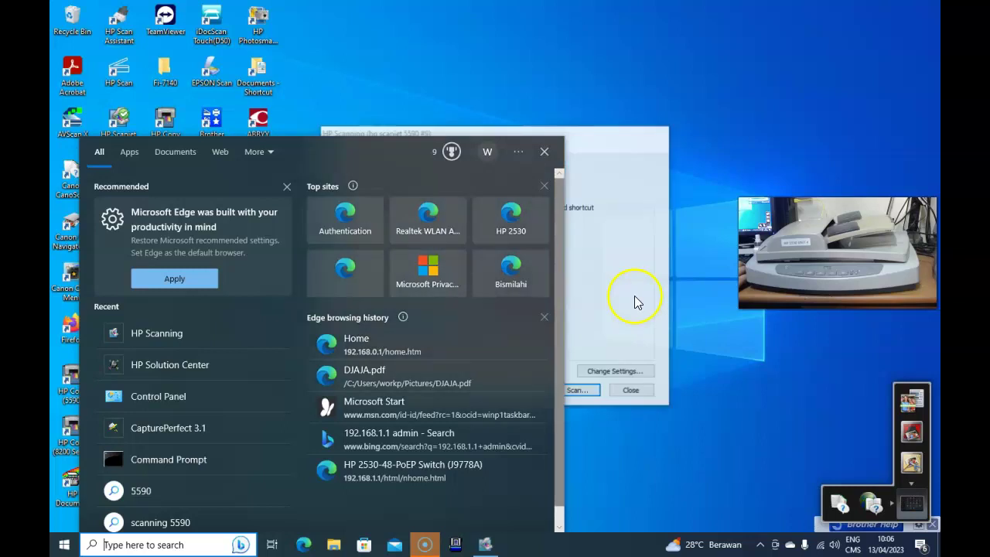
{"action": "left_click", "coordinate": [545, 153]}
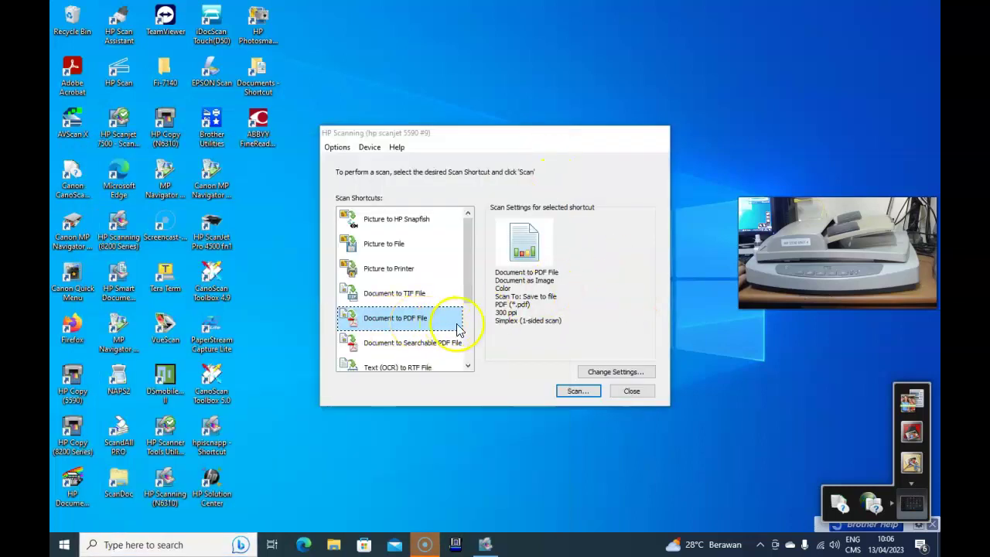
Look through the scan shortcuts and open the detailed settings of the Document to PDF File shortcut
{"action": "left_click_drag", "start_coordinate": [471, 295], "coordinate": [469, 356]}
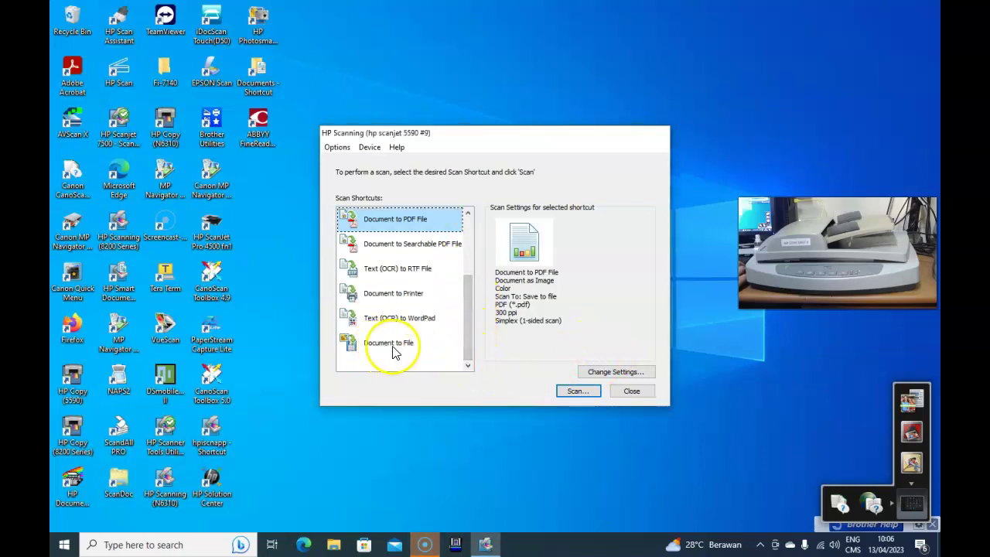
{"action": "left_click_drag", "start_coordinate": [464, 331], "coordinate": [464, 238]}
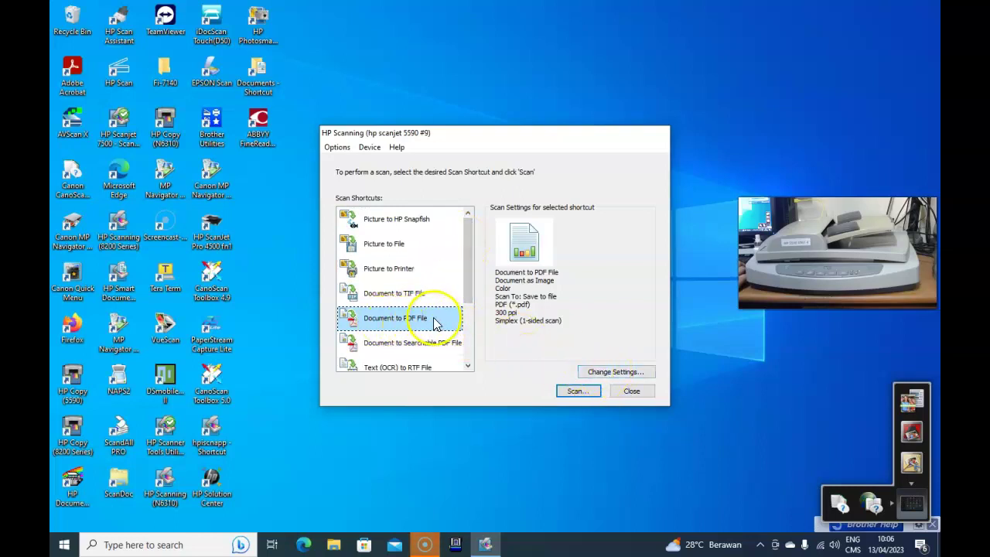
{"action": "left_click", "coordinate": [619, 372]}
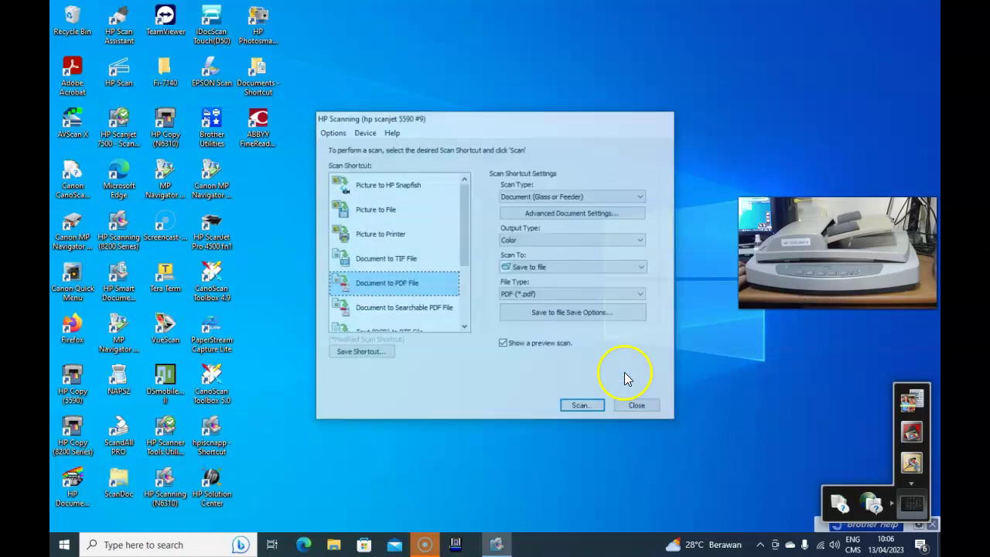
Set the output resolution to 100 ppi in the advanced document settings of the Document to PDF File shortcut
{"action": "left_click", "coordinate": [613, 214]}
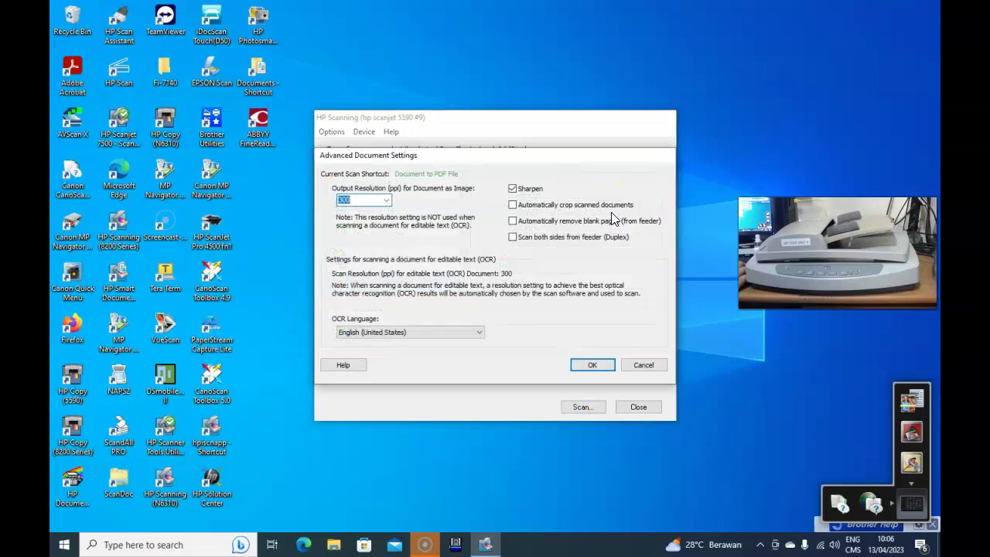
{"action": "left_click", "coordinate": [385, 199]}
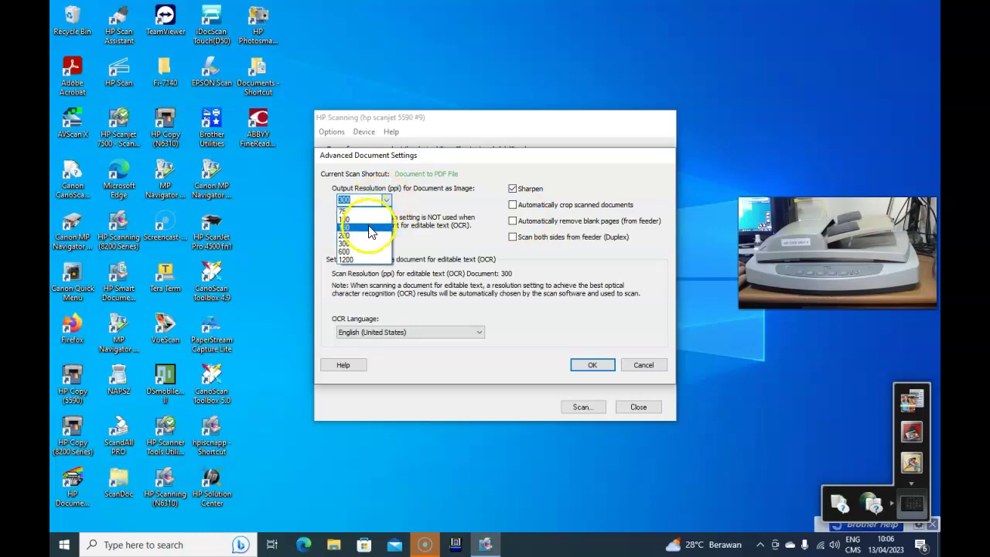
{"action": "left_click", "coordinate": [369, 229]}
{"action": "left_click", "coordinate": [377, 200]}
{"action": "left_click", "coordinate": [374, 223]}
{"action": "left_click", "coordinate": [591, 365]}
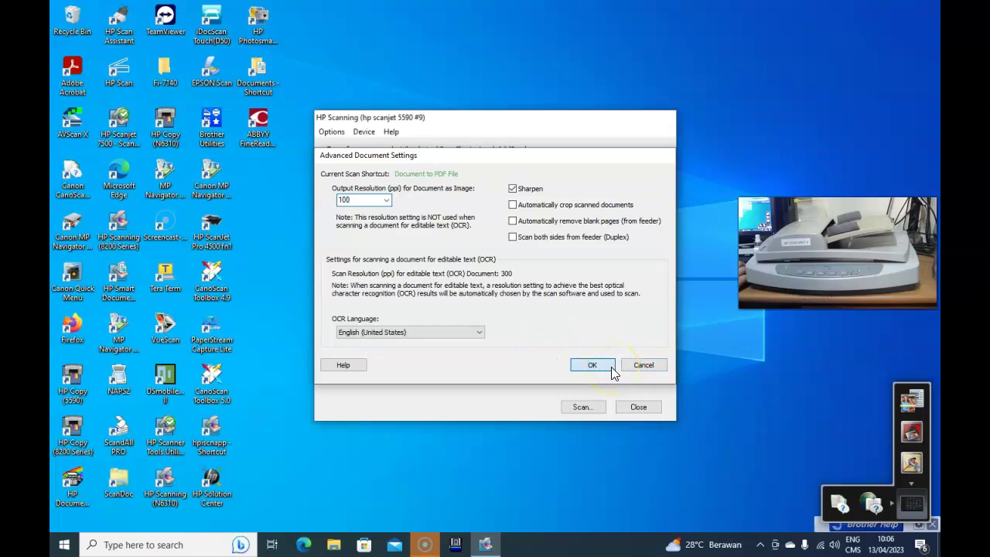
{"action": "left_click", "coordinate": [596, 367]}
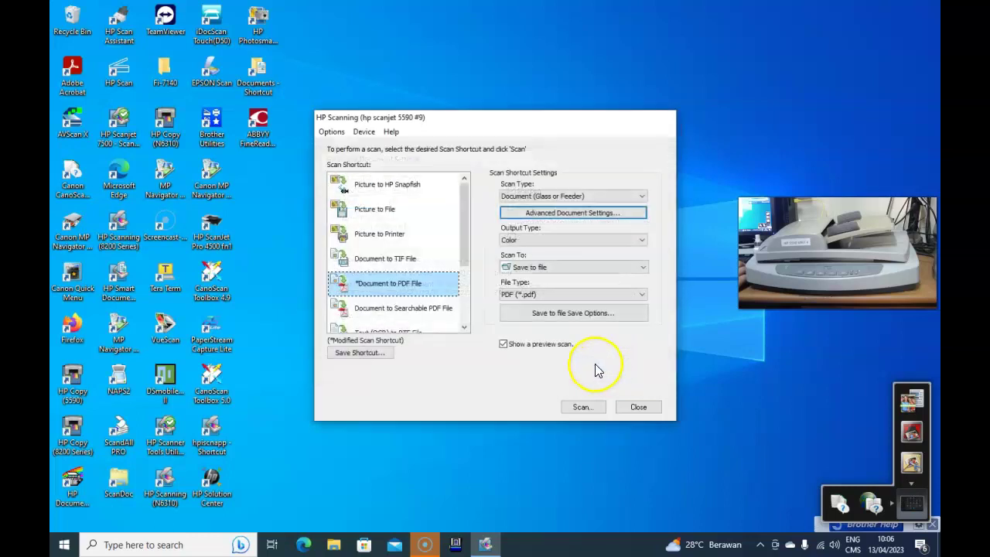
{"action": "left_click", "coordinate": [566, 268]}
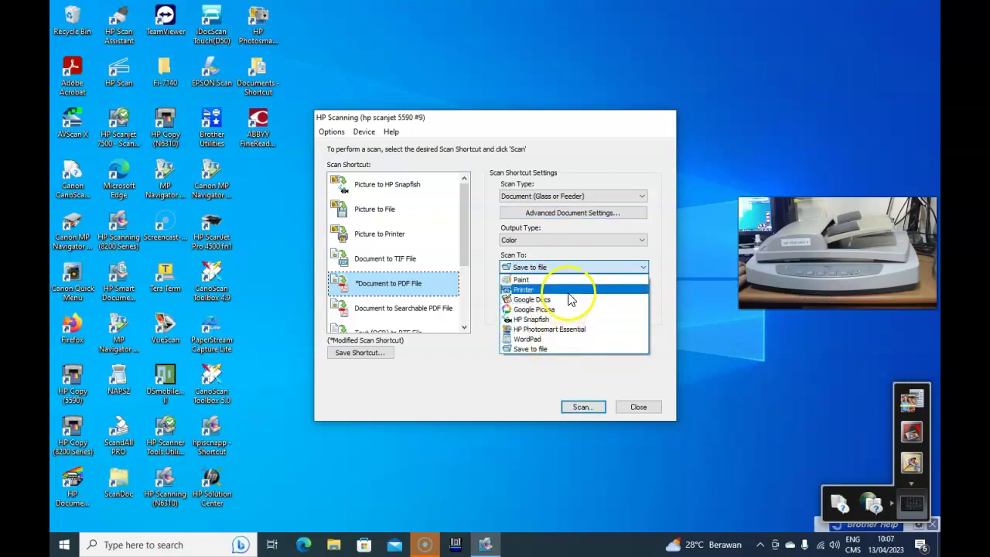
{"action": "left_click", "coordinate": [587, 269]}
{"action": "left_click", "coordinate": [568, 299]}
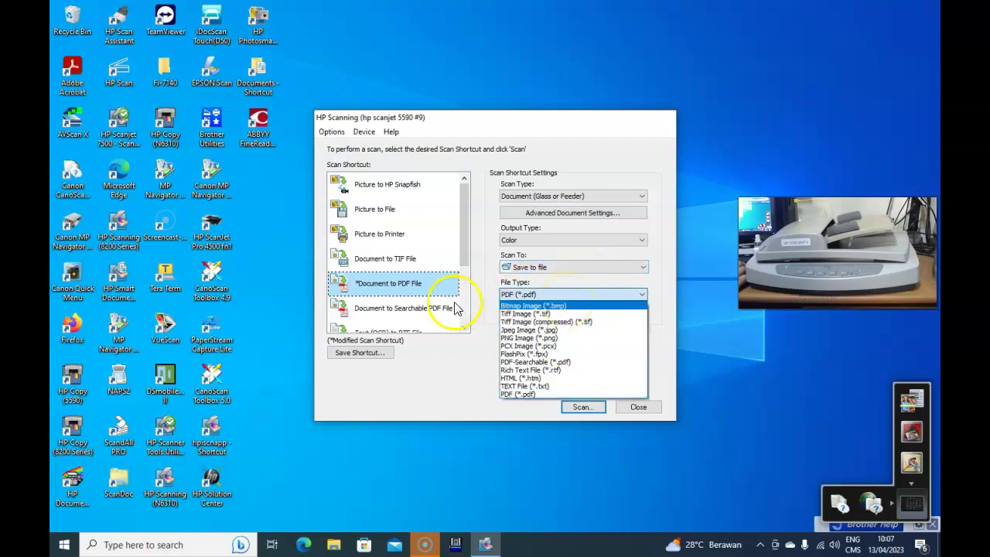
{"action": "left_click", "coordinate": [585, 295]}
In the save-to-file options, replace the base file name with the person's name followed by 4
{"action": "left_click", "coordinate": [585, 323]}
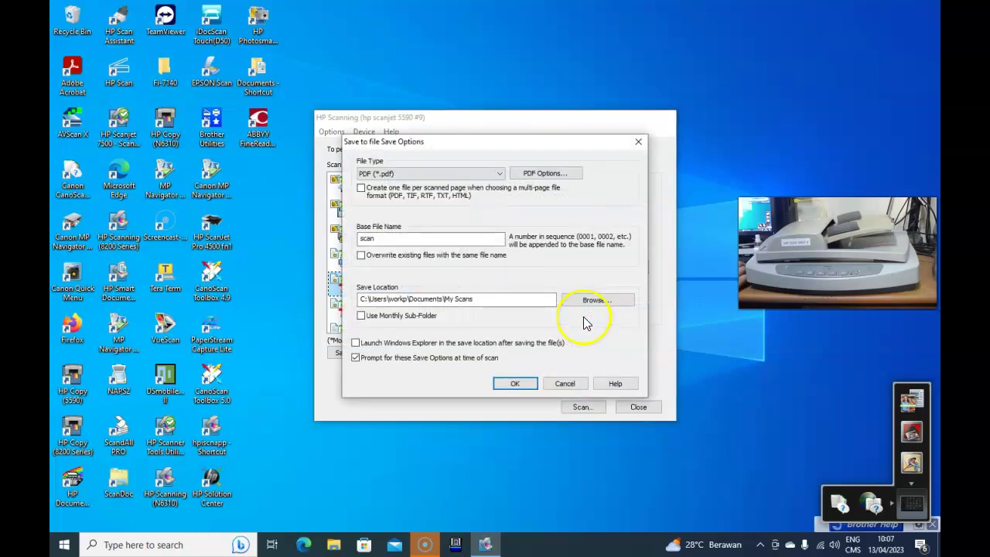
{"action": "left_click_drag", "start_coordinate": [482, 243], "coordinate": [354, 239]}
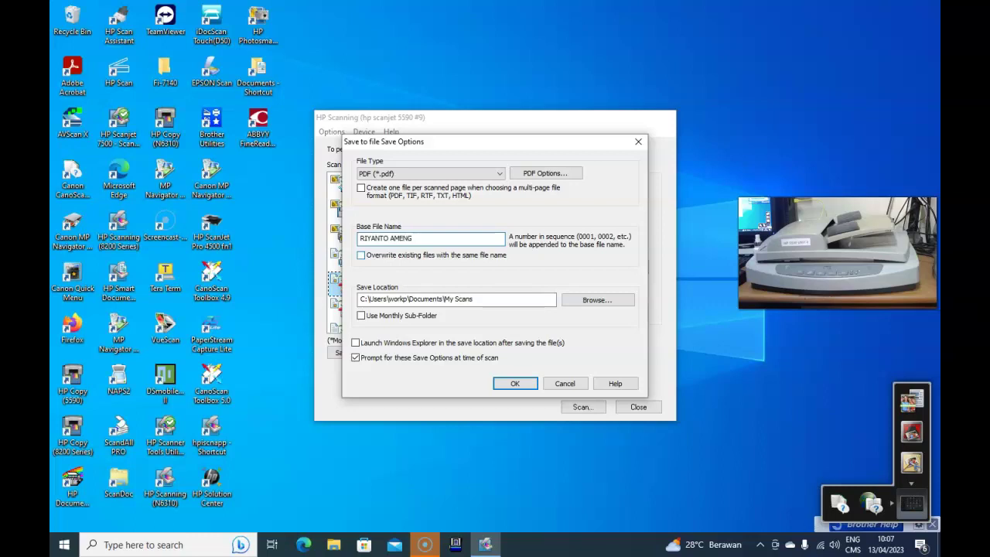
{"action": "left_click", "coordinate": [519, 388]}
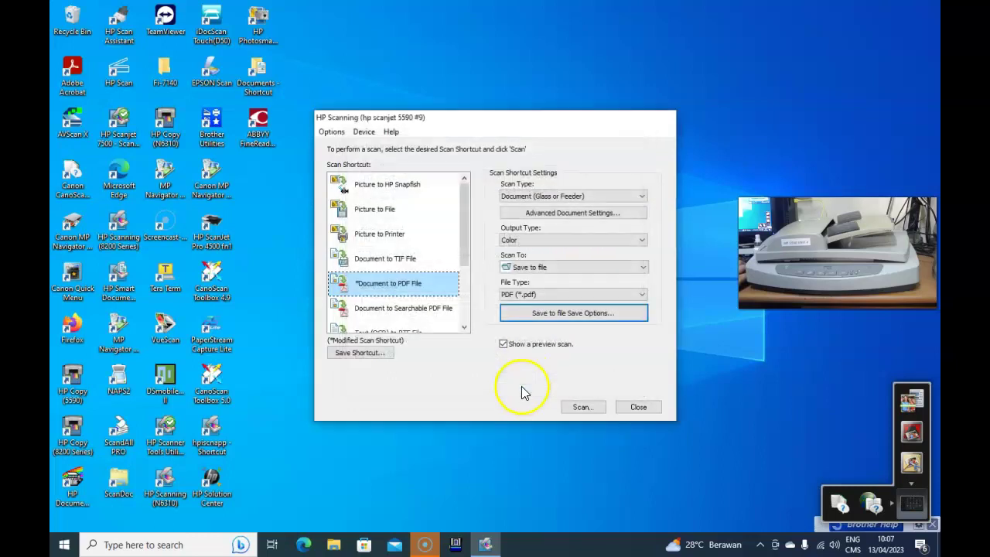
Scan the multi-page document with the PDF save options accepted, and finish the scan to save the file
{"action": "left_click", "coordinate": [588, 409]}
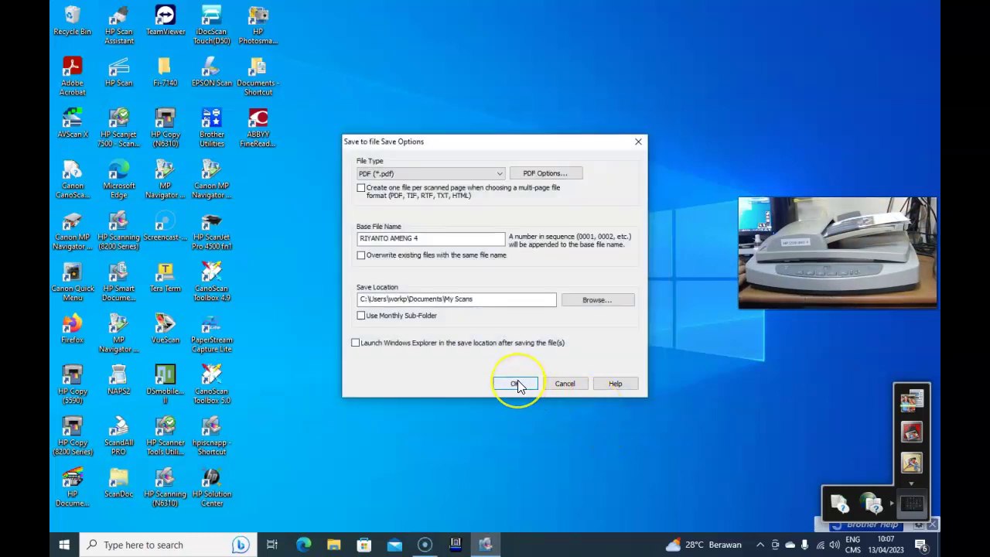
{"action": "left_click", "coordinate": [515, 384]}
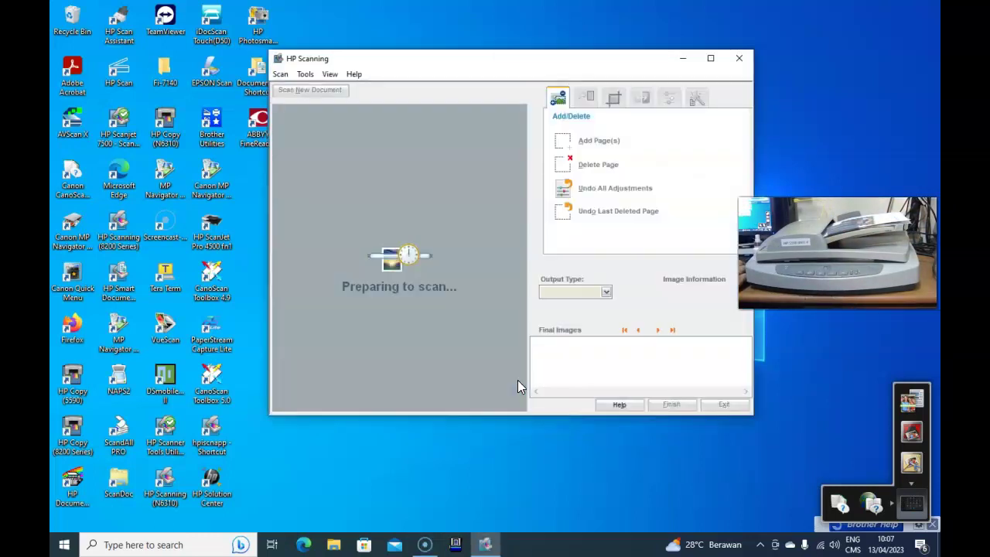
{"action": "left_click", "coordinate": [431, 217]}
{"action": "left_click", "coordinate": [332, 250]}
{"action": "left_click", "coordinate": [426, 154]}
{"action": "left_click", "coordinate": [373, 276]}
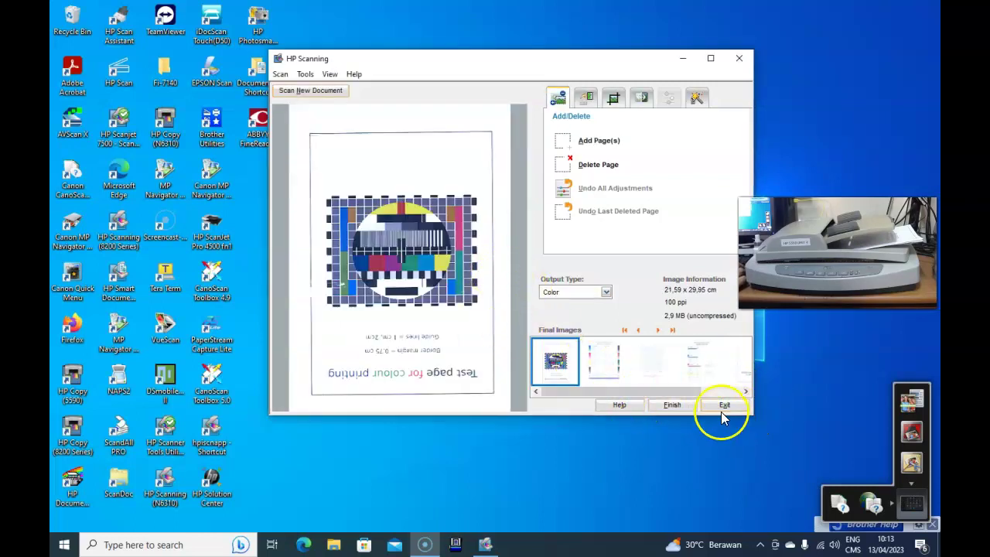
{"action": "left_click", "coordinate": [691, 408]}
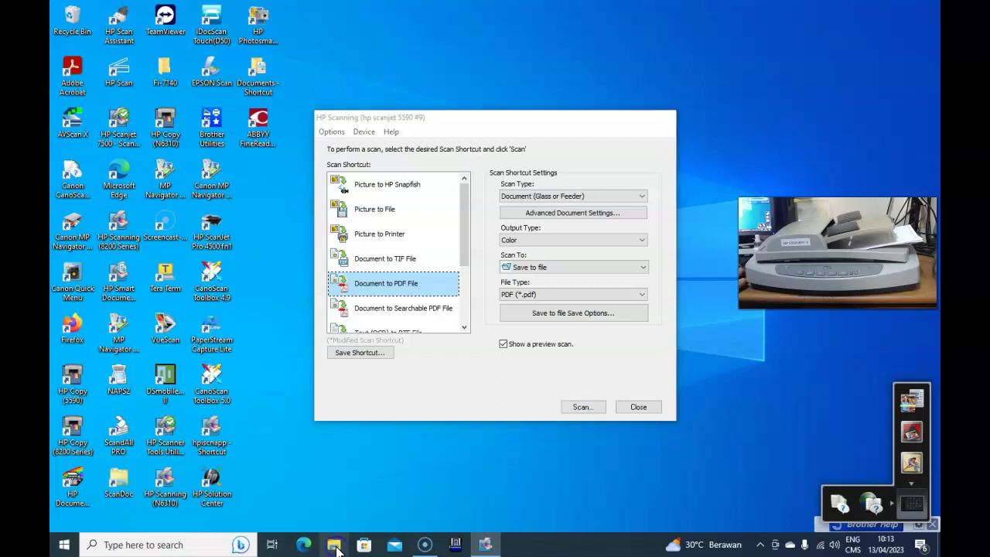
Switch to File Explorer and open the My Scans folder inside Documents
{"action": "left_click", "coordinate": [334, 545]}
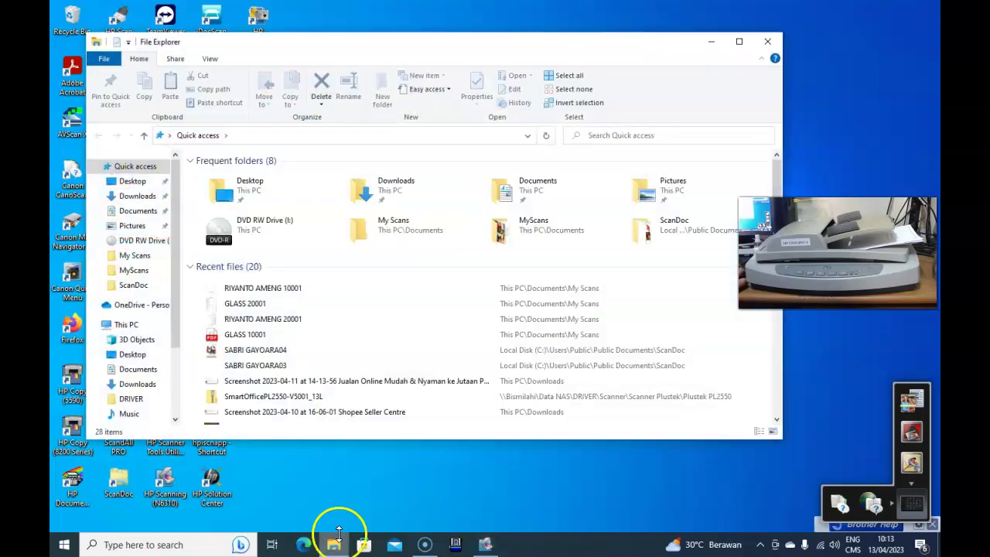
{"action": "double_click", "coordinate": [554, 189]}
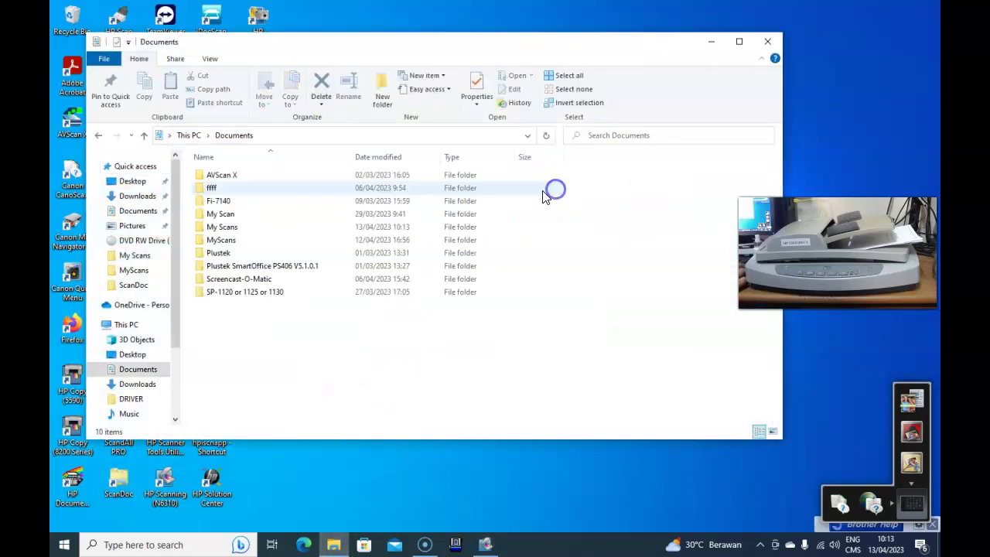
{"action": "double_click", "coordinate": [254, 228]}
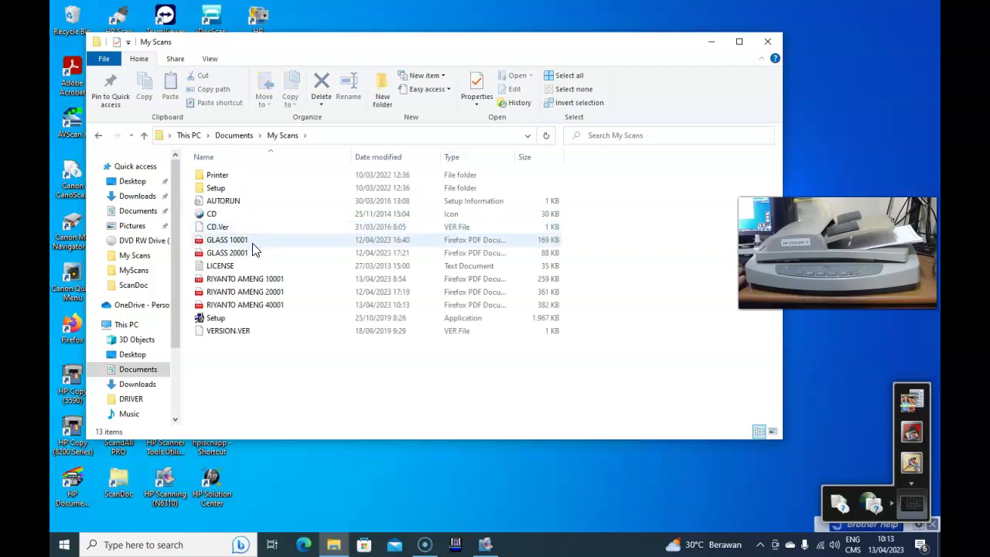
Open the newly scanned PDF ending in 40001, examine the scan quality of its pages, and close the viewer
{"action": "double_click", "coordinate": [276, 305]}
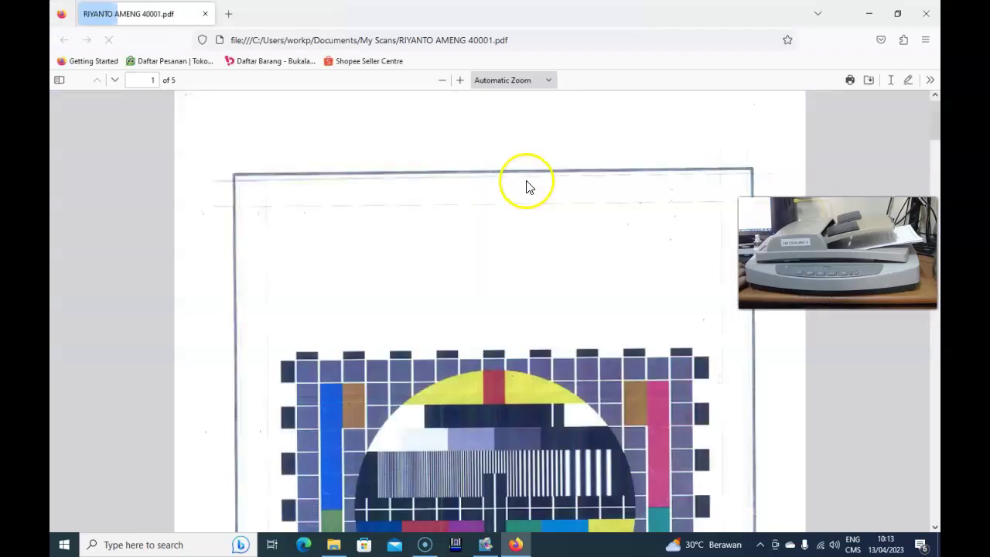
{"action": "scroll", "coordinate": [536, 287], "scroll_direction": "down", "scroll_amount": 3}
{"action": "scroll", "coordinate": [537, 287], "scroll_direction": "down", "scroll_amount": 12}
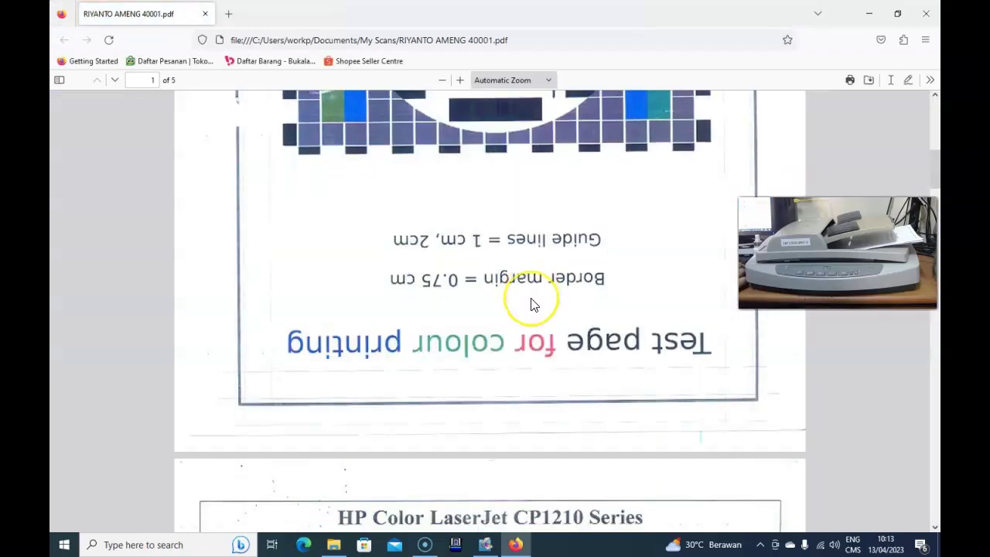
{"action": "scroll", "coordinate": [530, 305], "scroll_direction": "down", "scroll_amount": 15}
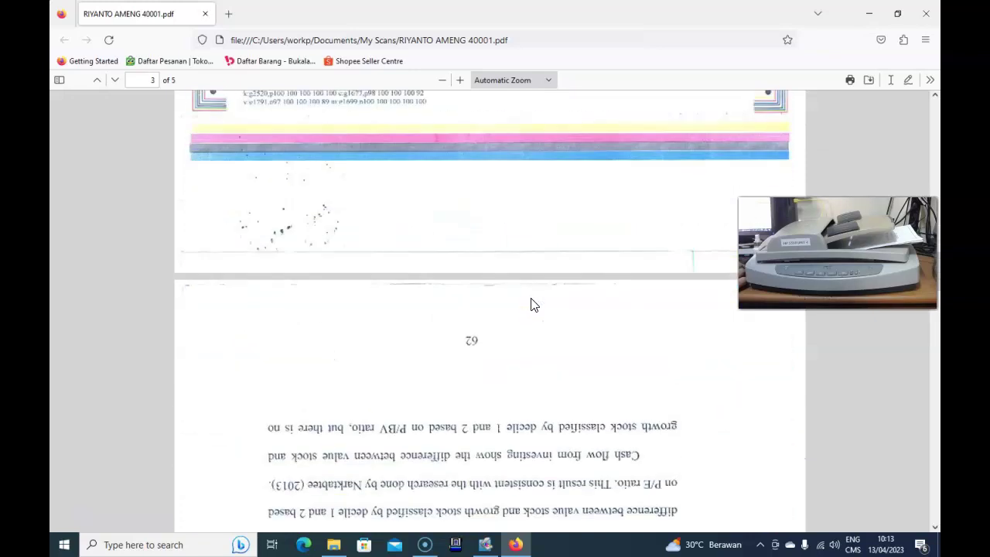
{"action": "scroll", "coordinate": [530, 295], "scroll_direction": "down", "scroll_amount": 3}
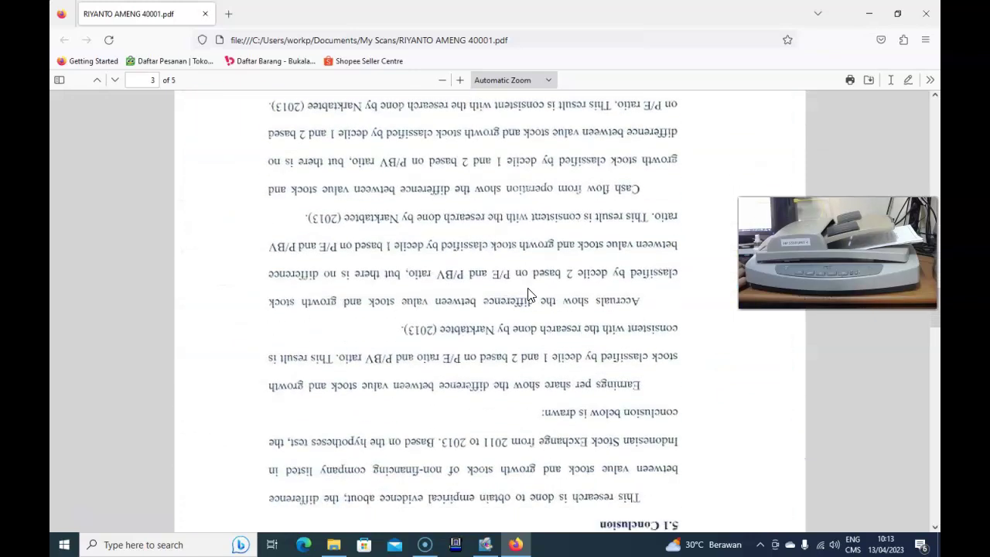
{"action": "scroll", "coordinate": [524, 232], "scroll_direction": "down", "scroll_amount": 7}
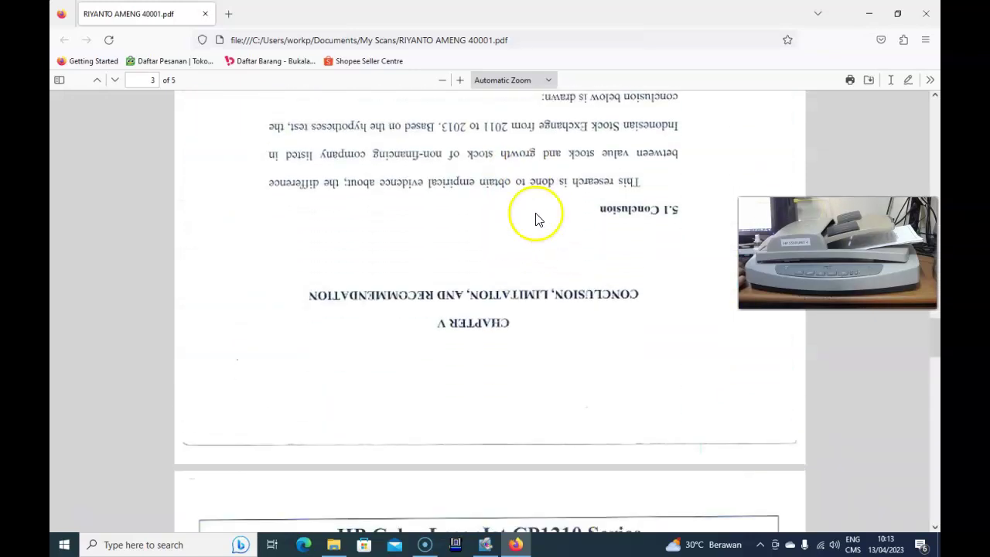
{"action": "left_click", "coordinate": [930, 14]}
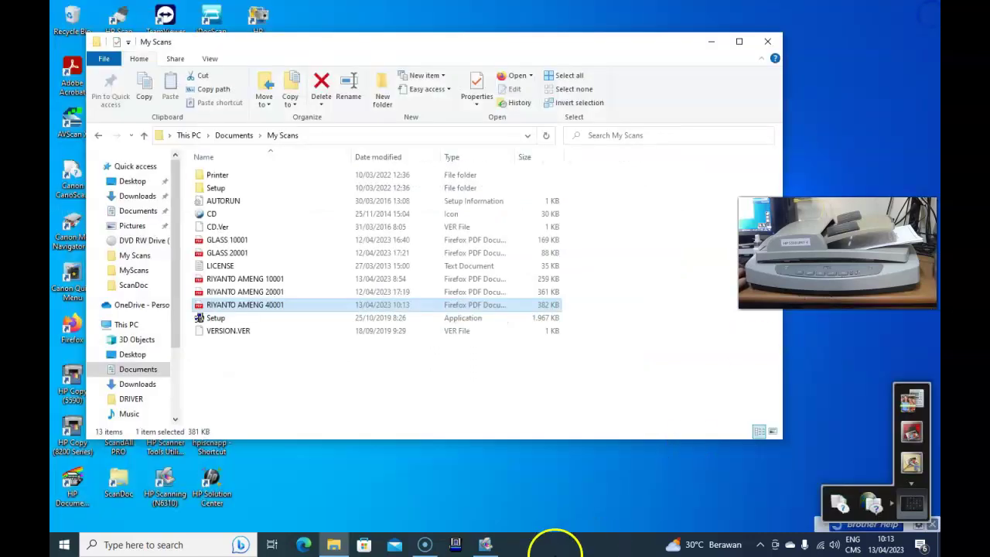
Switch back to HP Scanning and set the Document to PDF File shortcut's output resolution to 100 ppi again
{"action": "left_click", "coordinate": [485, 542]}
{"action": "left_click", "coordinate": [595, 214]}
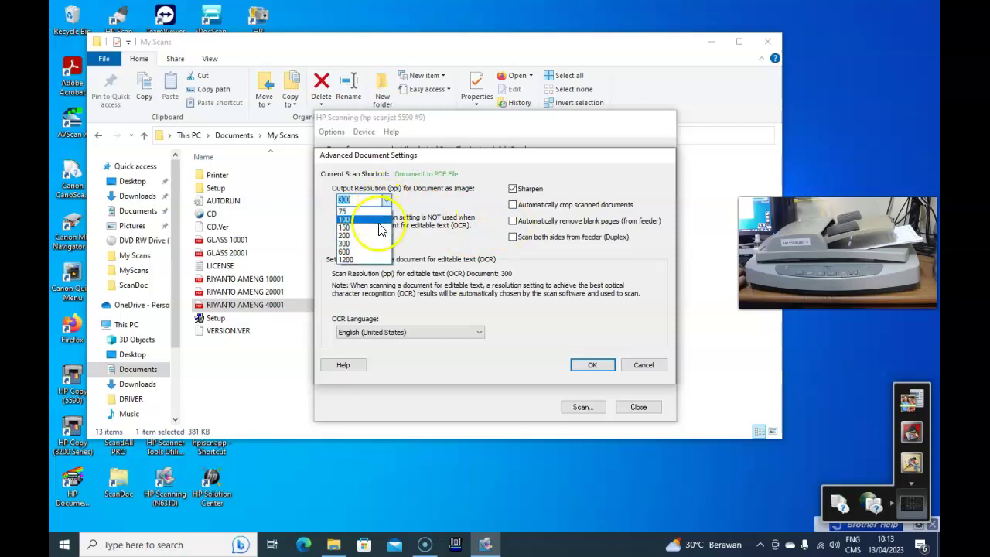
{"action": "left_click", "coordinate": [378, 221]}
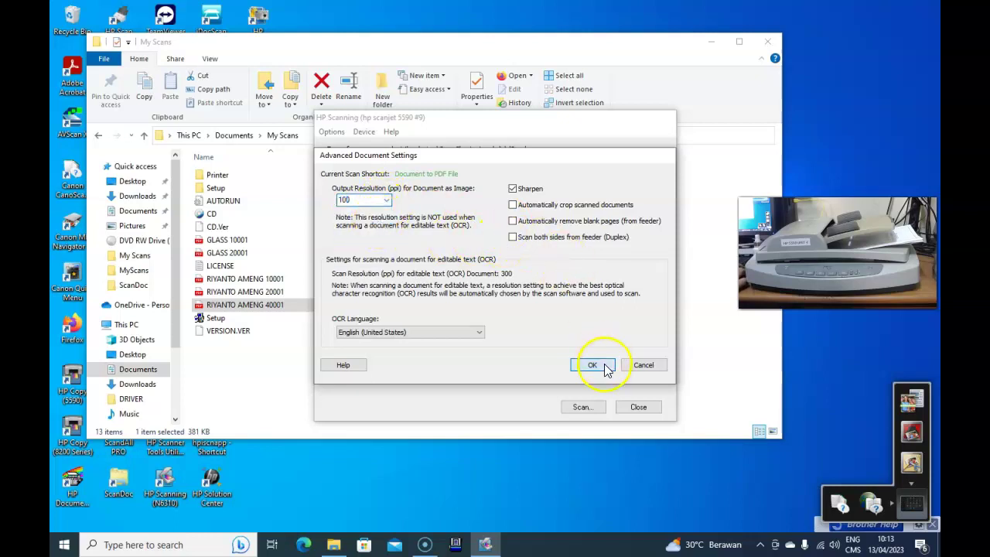
{"action": "left_click", "coordinate": [592, 365]}
Set the base file name to GLASS 4 in the save-to-file options
{"action": "left_click", "coordinate": [595, 317]}
{"action": "double_click", "coordinate": [382, 237]}
{"action": "key", "text": "BackSpace"}
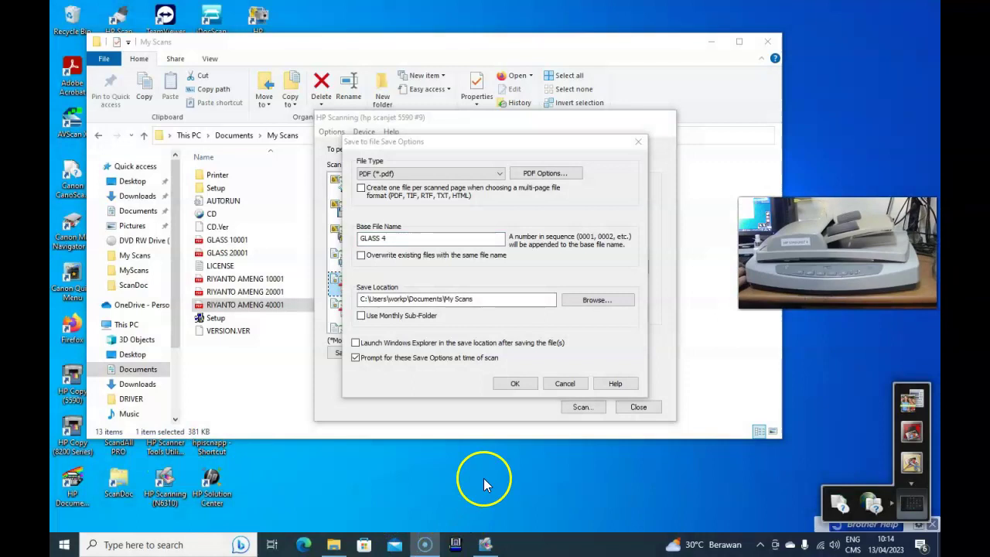
{"action": "left_click", "coordinate": [531, 383]}
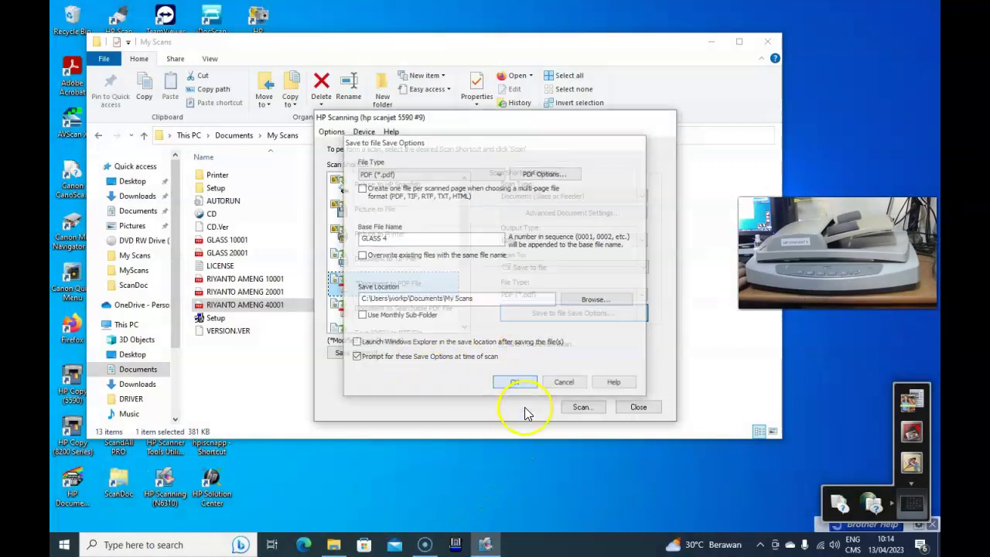
Scan the page on the glass with the GLASS 4 save options accepted, and finish the scan to save the PDF
{"action": "left_click", "coordinate": [592, 409]}
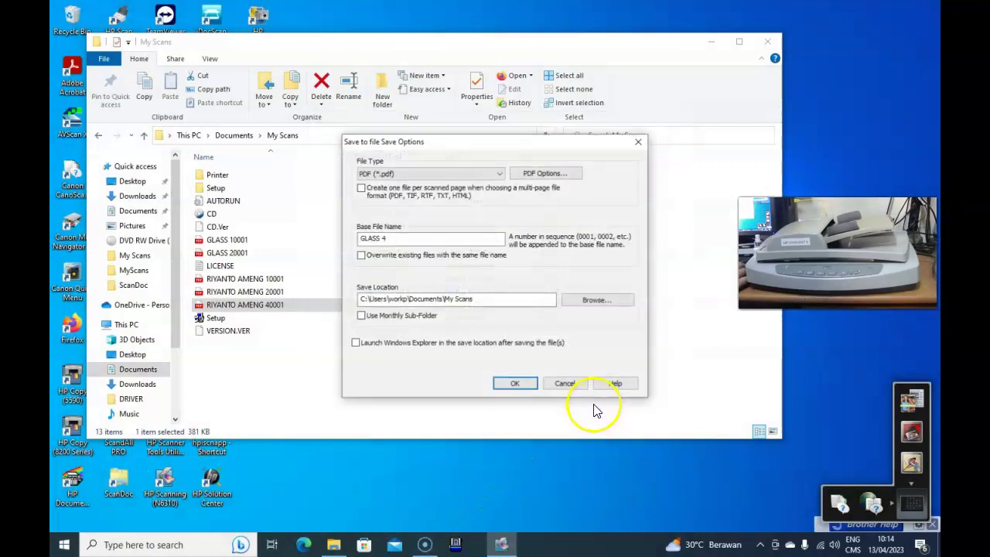
{"action": "left_click", "coordinate": [531, 392]}
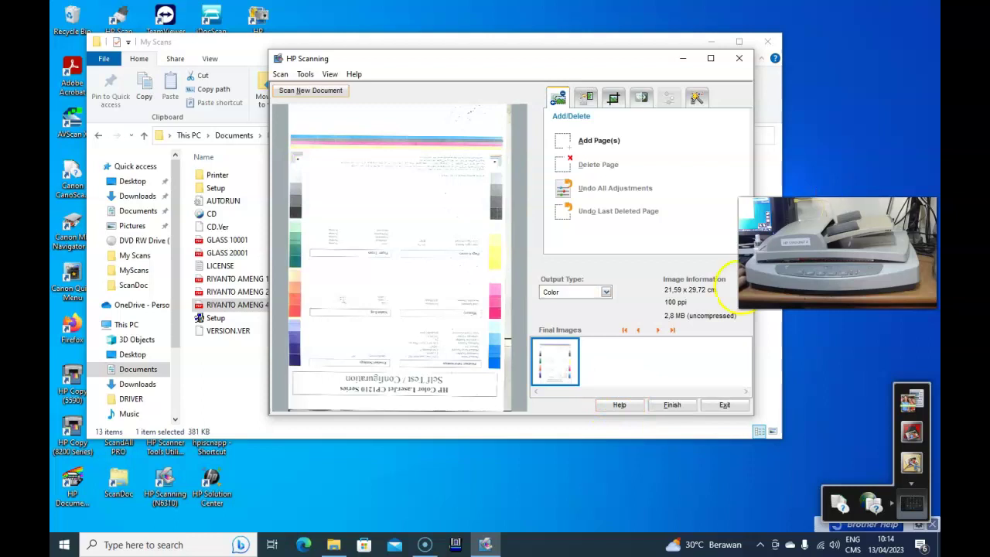
{"action": "left_click", "coordinate": [679, 406]}
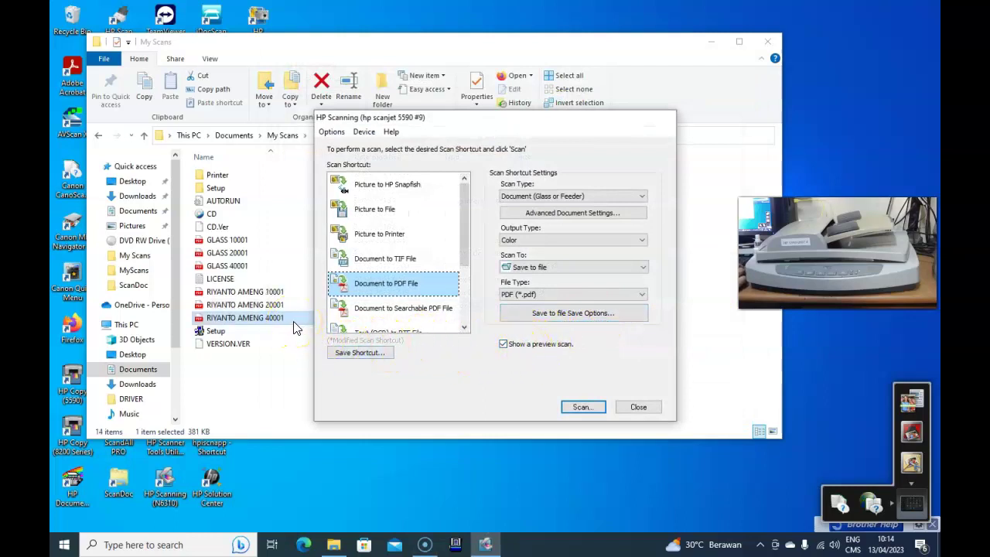
Open GLASS 40001 from the My Scans folder and examine the whole scanned page
{"action": "double_click", "coordinate": [225, 266]}
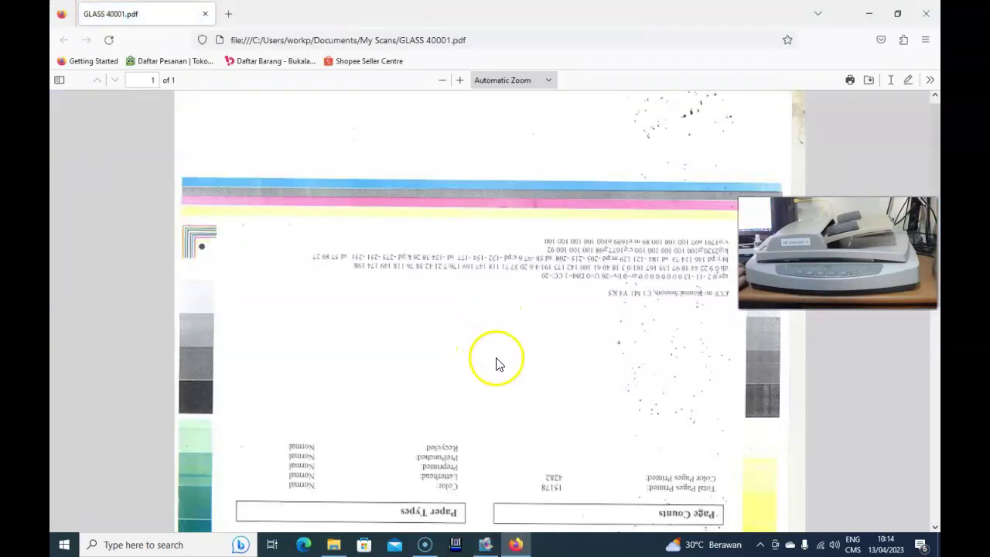
{"action": "scroll", "coordinate": [580, 348], "scroll_direction": "down", "scroll_amount": 10}
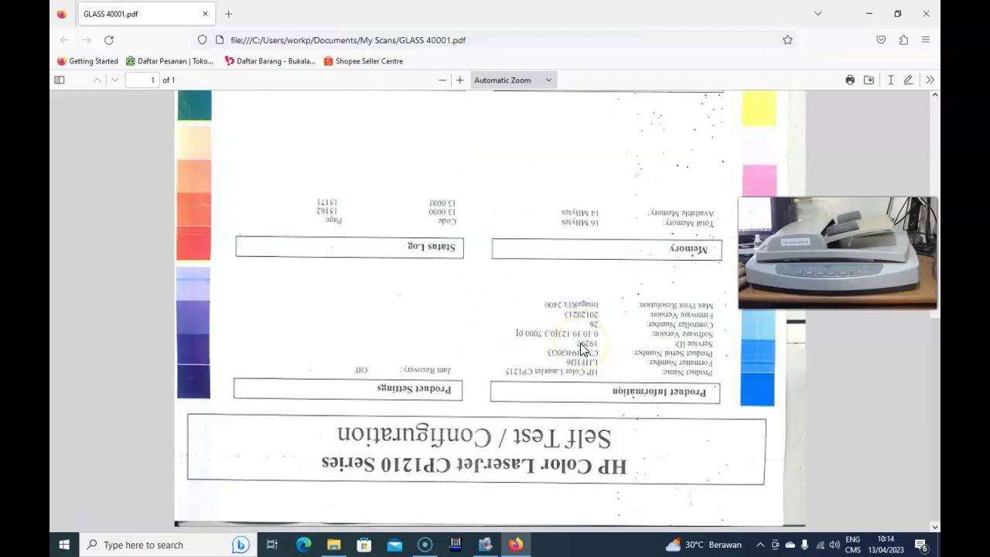
{"action": "scroll", "coordinate": [581, 349], "scroll_direction": "up", "scroll_amount": 10}
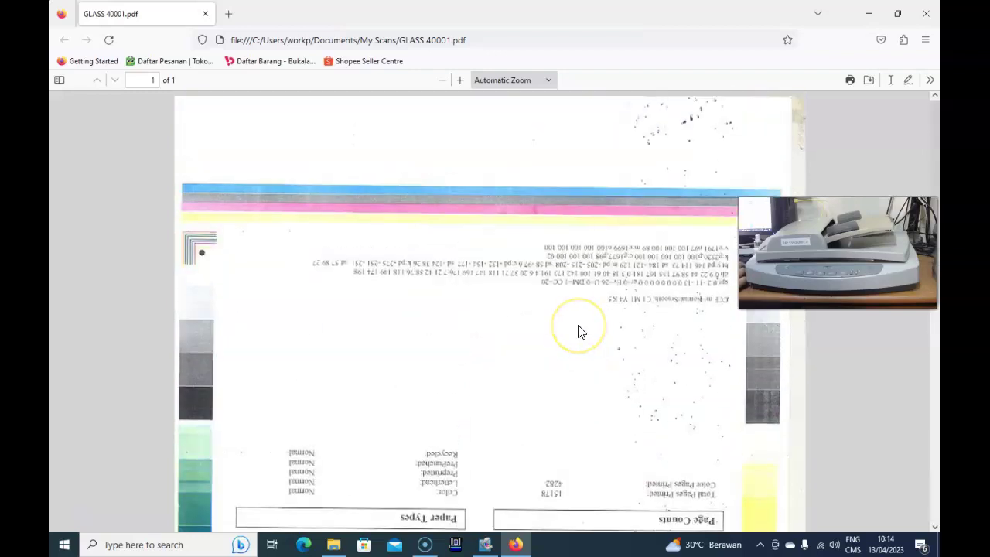